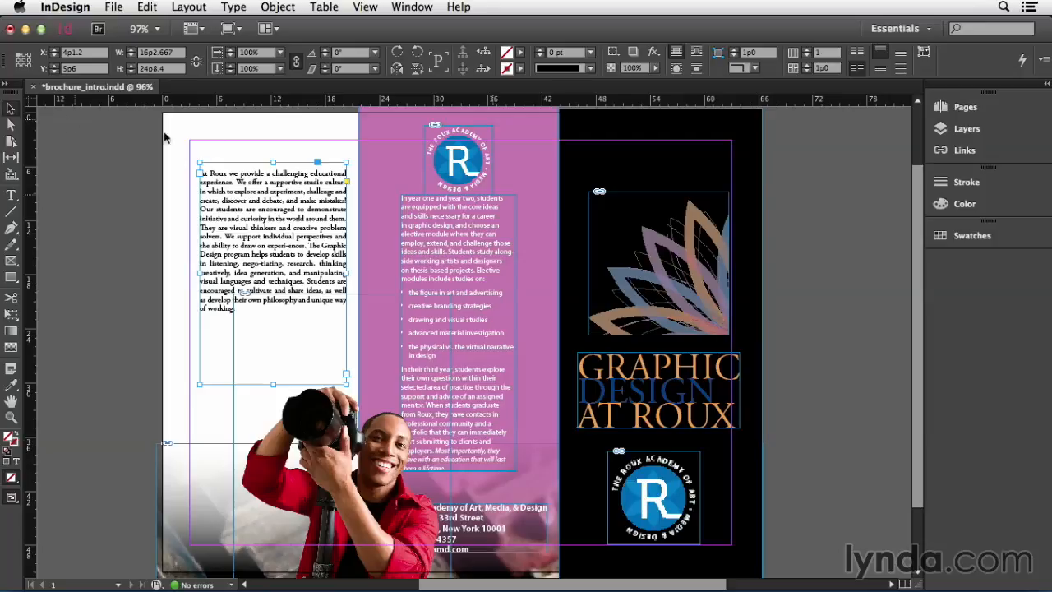
- Reposition the academy logo above the pink panel's text to X 28p1.192, Y 1p0.664
{"action": "left_click", "coordinate": [448, 178]}
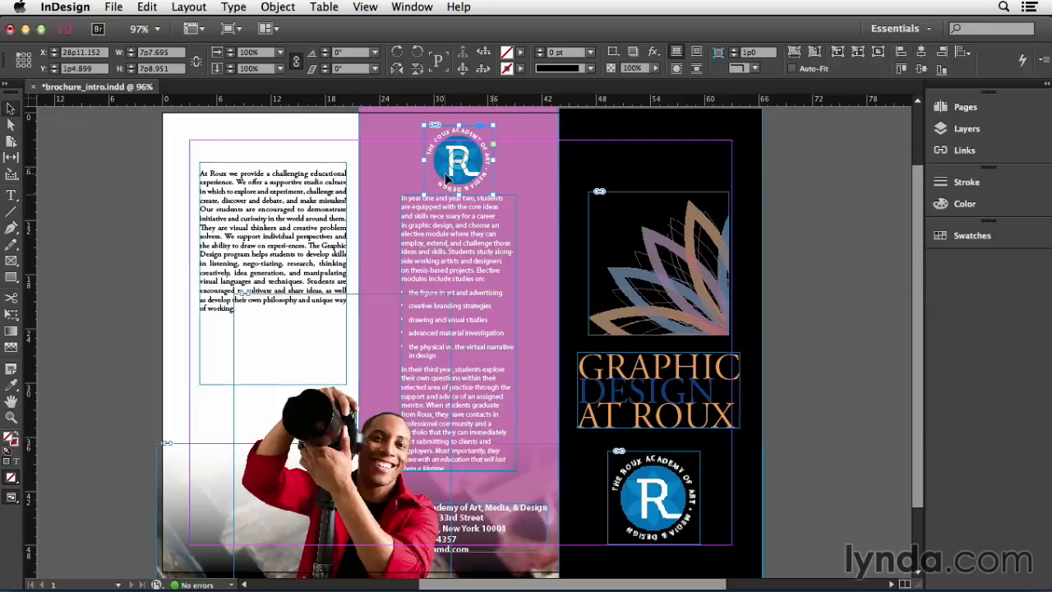
{"action": "left_click_drag", "start_coordinate": [444, 177], "coordinate": [419, 185]}
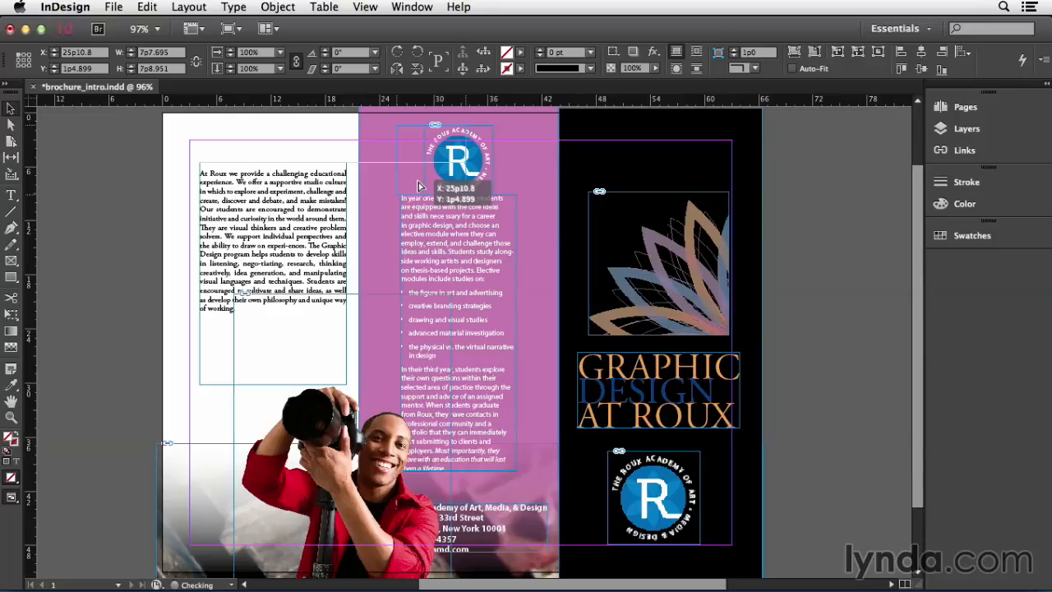
{"action": "left_click_drag", "start_coordinate": [418, 186], "coordinate": [438, 182]}
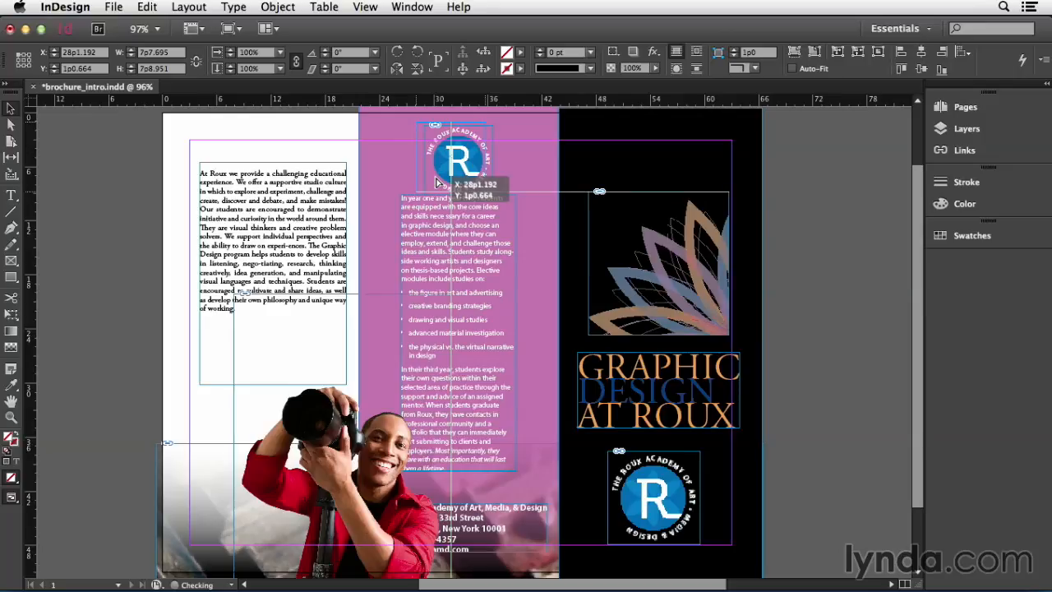
{"action": "left_click_drag", "start_coordinate": [437, 181], "coordinate": [441, 181]}
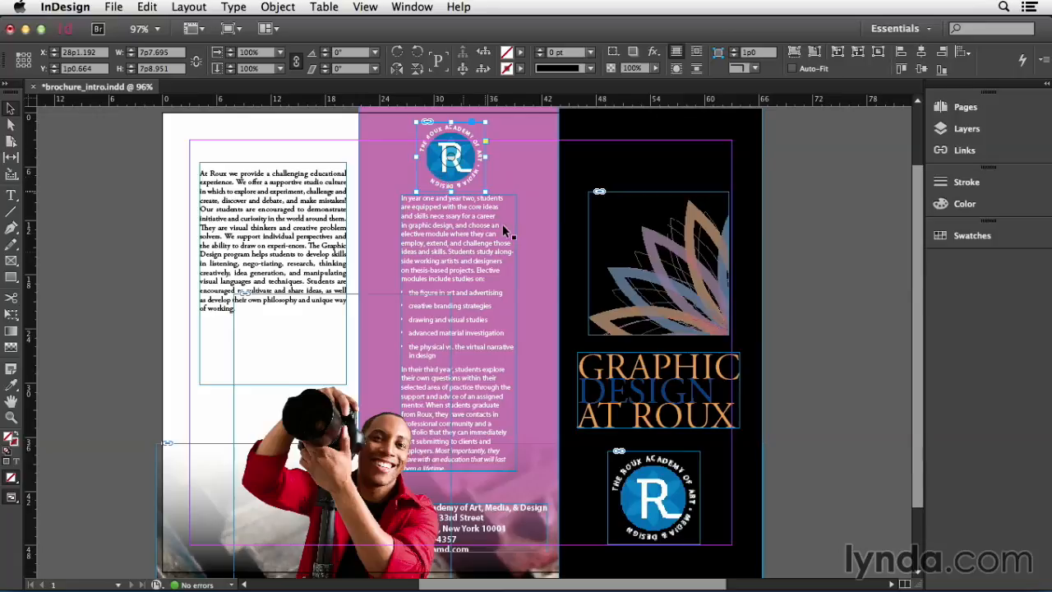
- Move the black panel's academy logo to X 49p10.023, Y 36p2.4, and the photographer's image frame to X 6p0, Y 20p0
{"action": "left_click", "coordinate": [679, 466]}
{"action": "mouse_move", "coordinate": [679, 467]}
{"action": "left_mouse_down"}
{"action": "mouse_move", "coordinate": [671, 456]}
{"action": "mouse_move", "coordinate": [694, 467]}
{"action": "mouse_move", "coordinate": [682, 464]}
{"action": "left_mouse_up"}
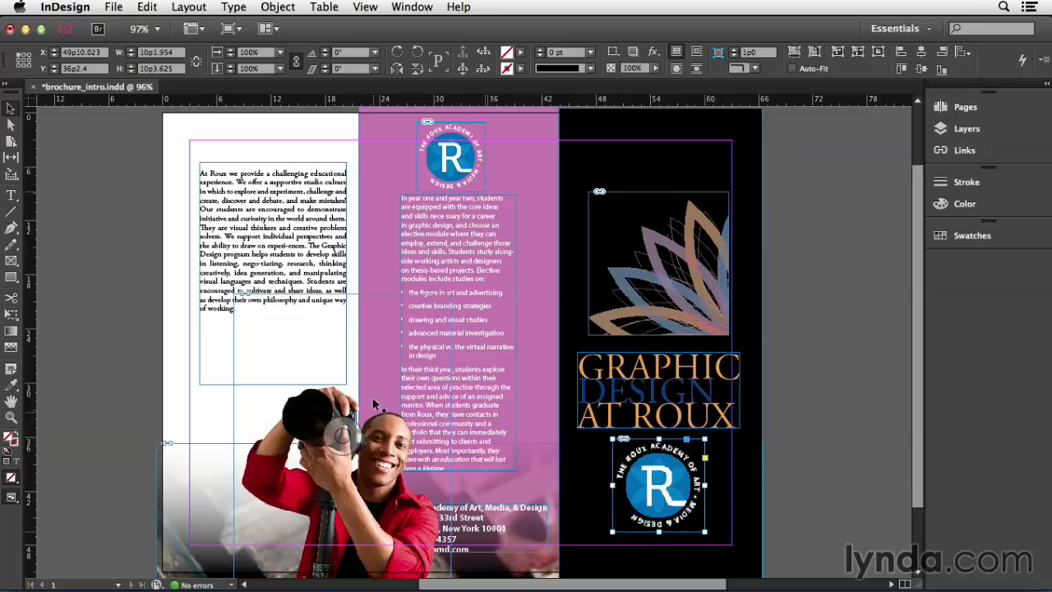
{"action": "left_click_drag", "start_coordinate": [271, 404], "coordinate": [252, 405]}
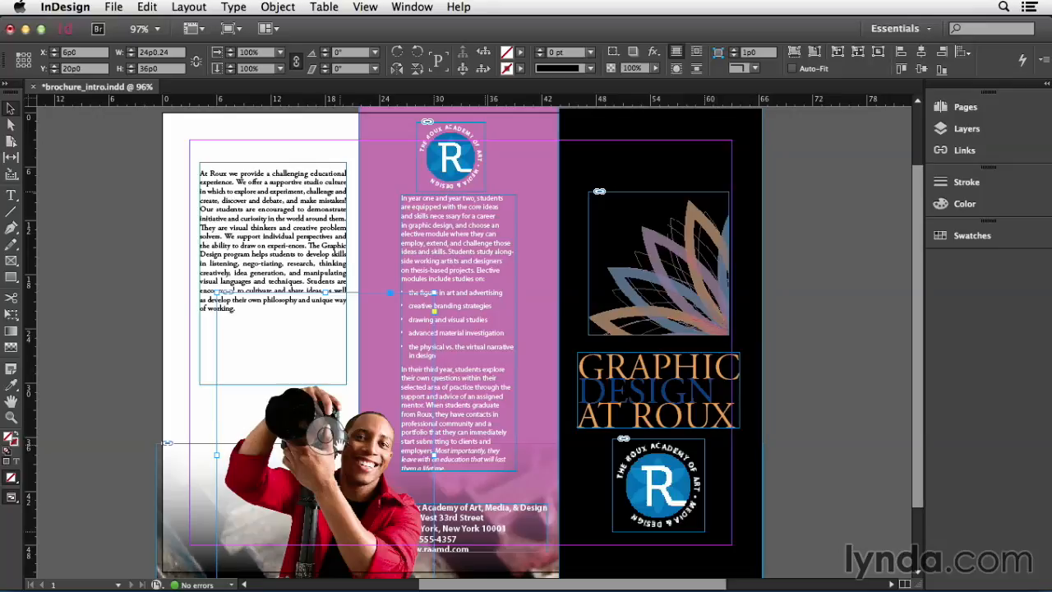
- Shift the photographer image within its frame to offset X -1p2.4, Y -4p4.8, and extend the frame's left edge to a 25p0.24 width
{"action": "left_click_drag", "start_coordinate": [325, 433], "coordinate": [287, 450]}
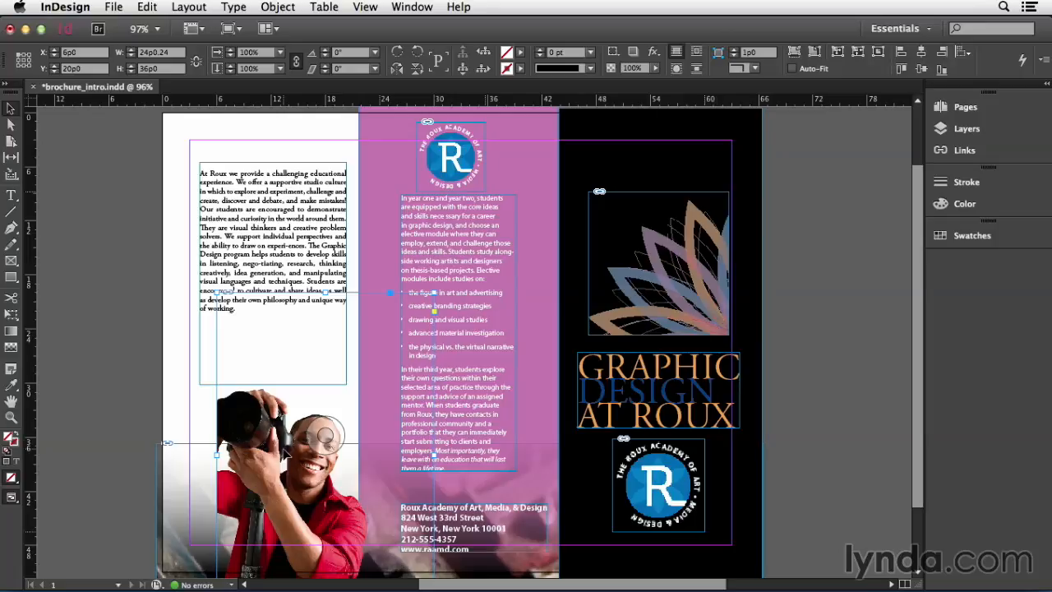
{"action": "left_click", "coordinate": [285, 450]}
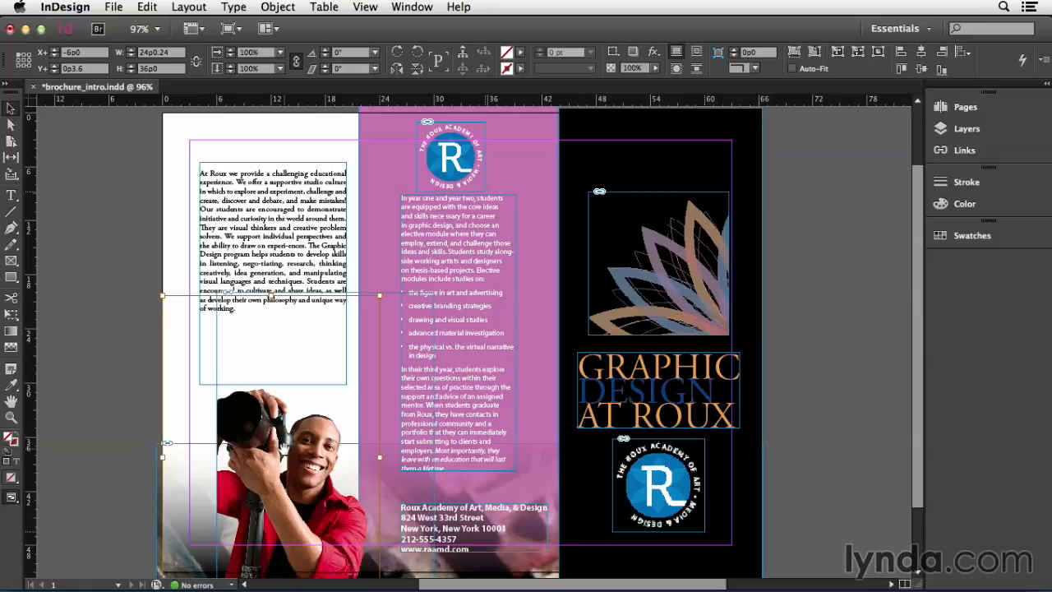
{"action": "left_click_drag", "start_coordinate": [287, 451], "coordinate": [305, 396]}
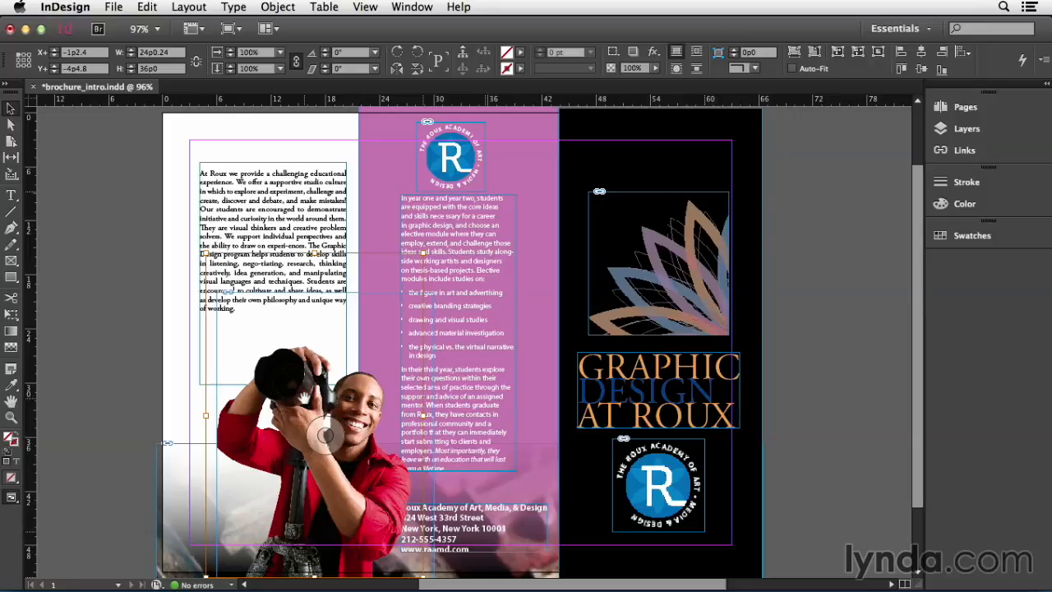
{"action": "double_click", "coordinate": [304, 398]}
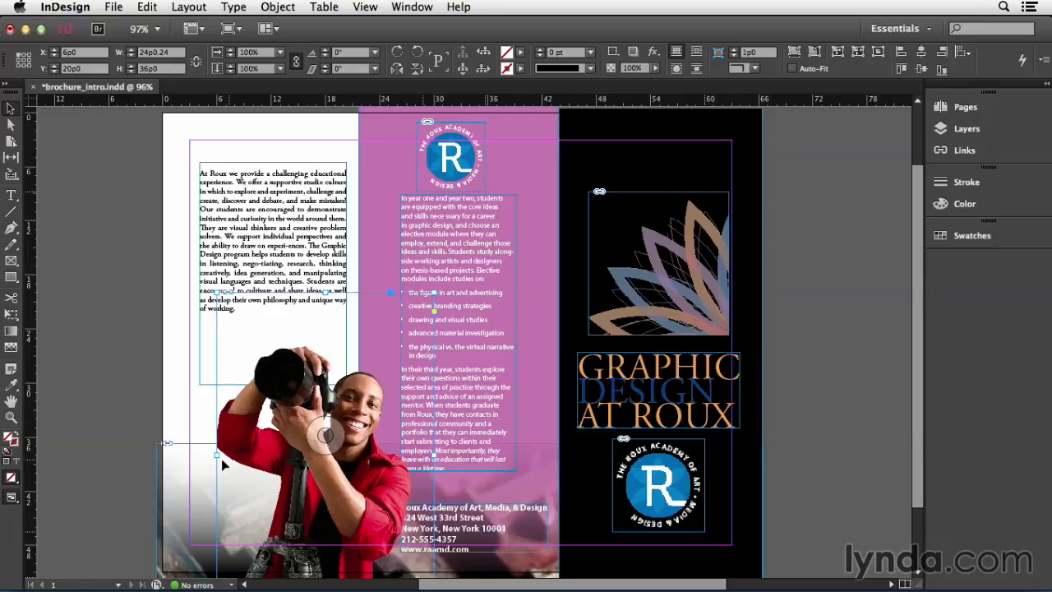
{"action": "left_click_drag", "start_coordinate": [216, 456], "coordinate": [208, 458]}
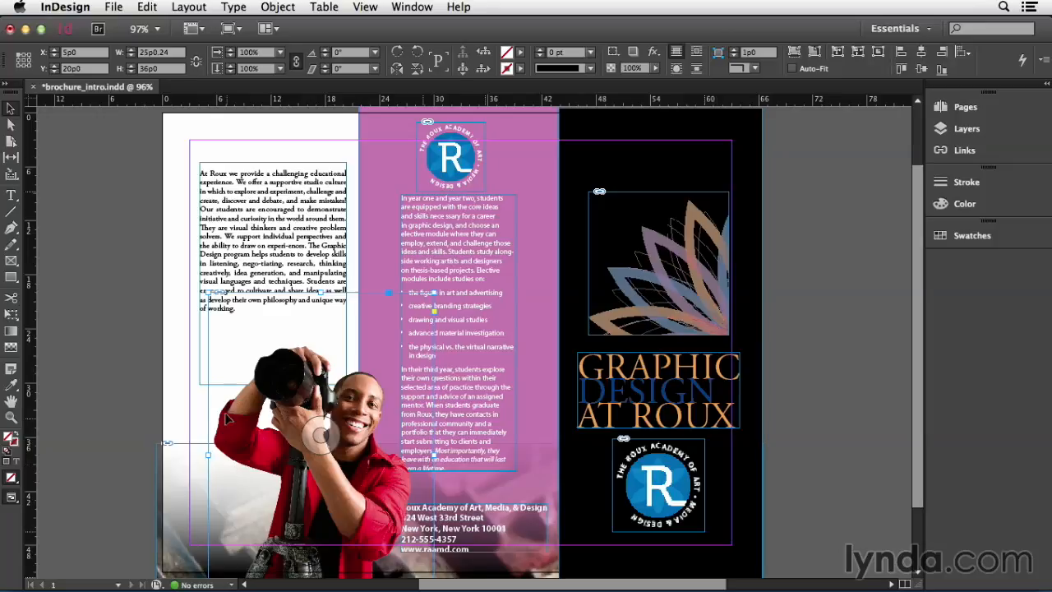
- Move the white panel's text frame to X 3p9.163, Y 6p4.8, and resize it to 11p1.637 wide by 36p0 high
{"action": "left_click", "coordinate": [261, 257]}
{"action": "left_click_drag", "start_coordinate": [262, 257], "coordinate": [258, 264]}
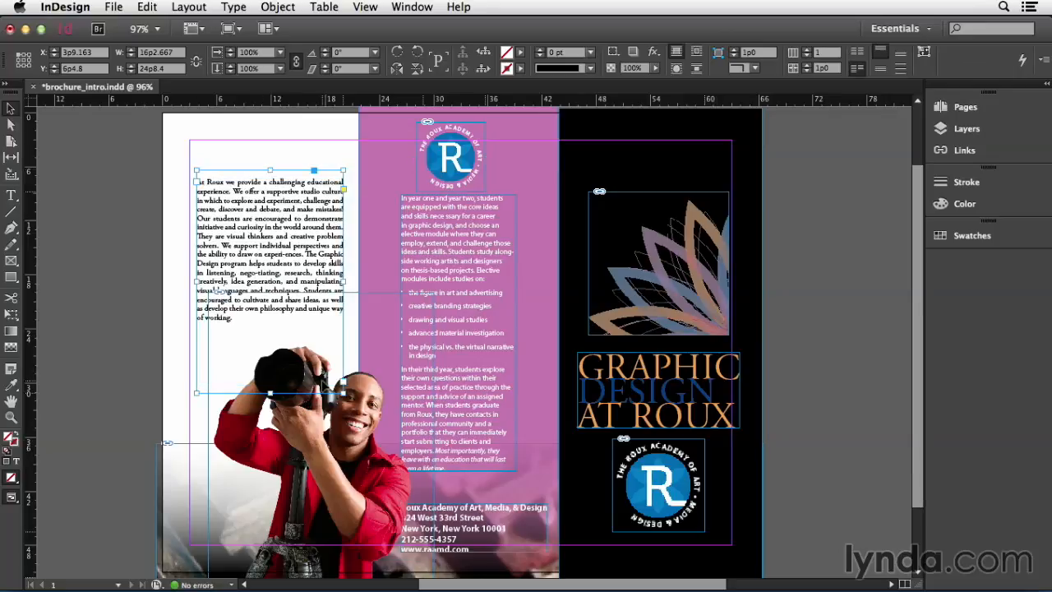
{"action": "left_click", "coordinate": [342, 395]}
{"action": "left_click_drag", "start_coordinate": [319, 440], "coordinate": [298, 494]}
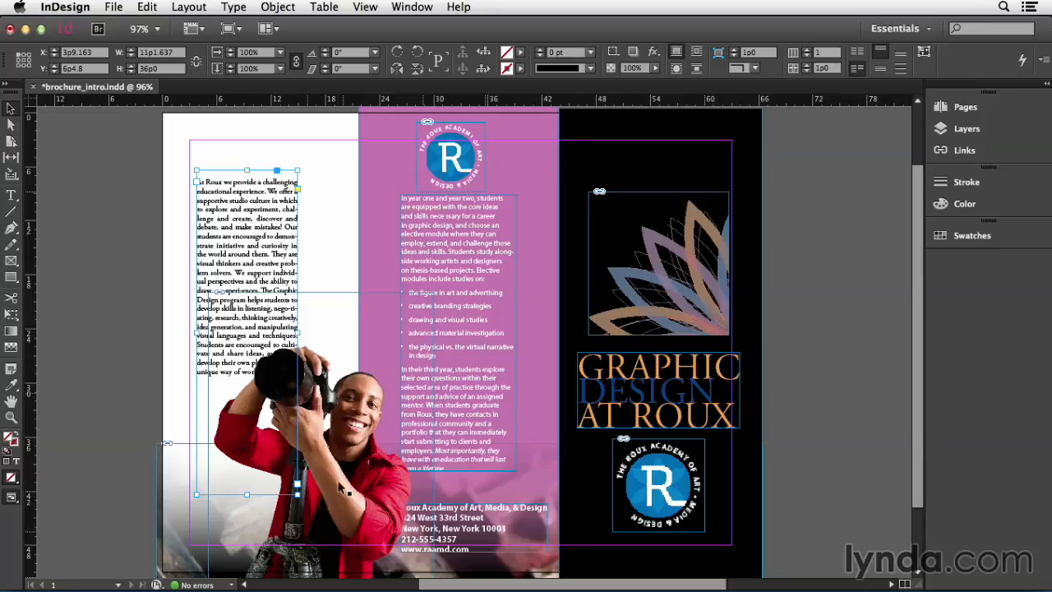
- Apply a text wrap around the object shape to the photographer image, with the contour type Detect Edges
{"action": "left_click", "coordinate": [377, 413]}
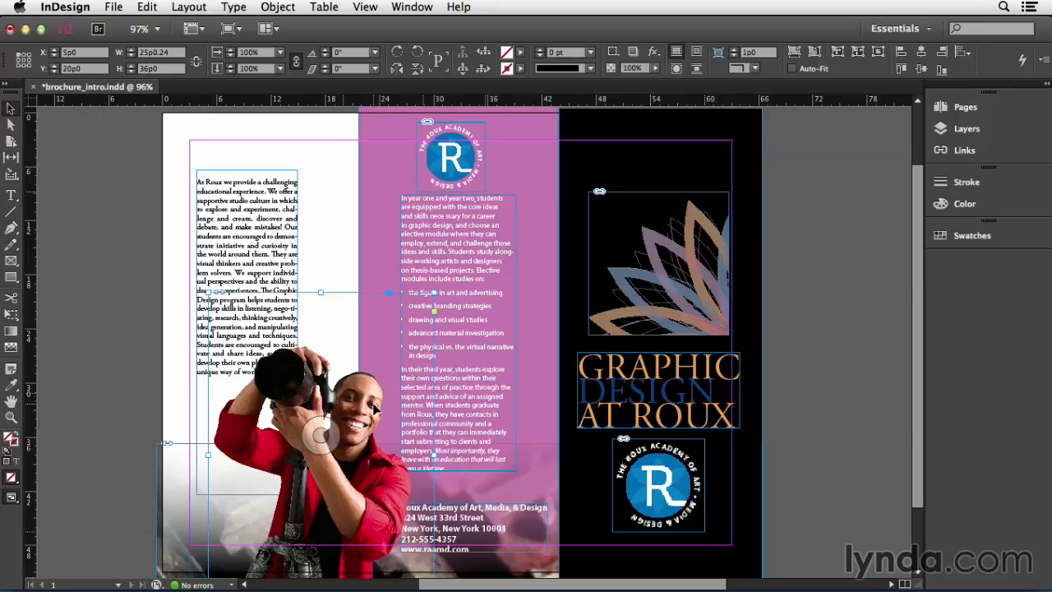
{"action": "left_click", "coordinate": [415, 6]}
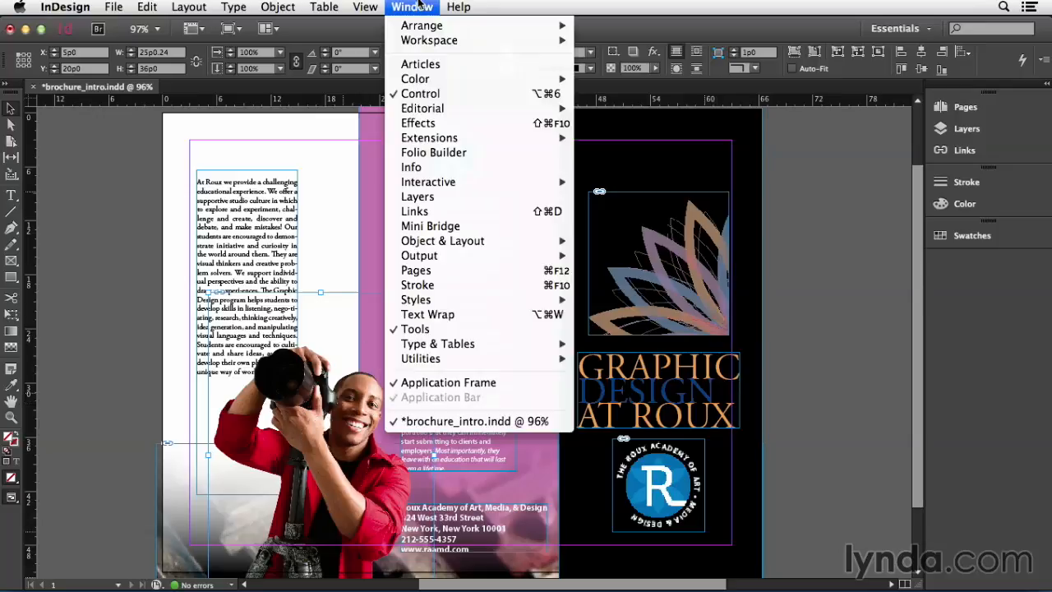
{"action": "left_click", "coordinate": [468, 314]}
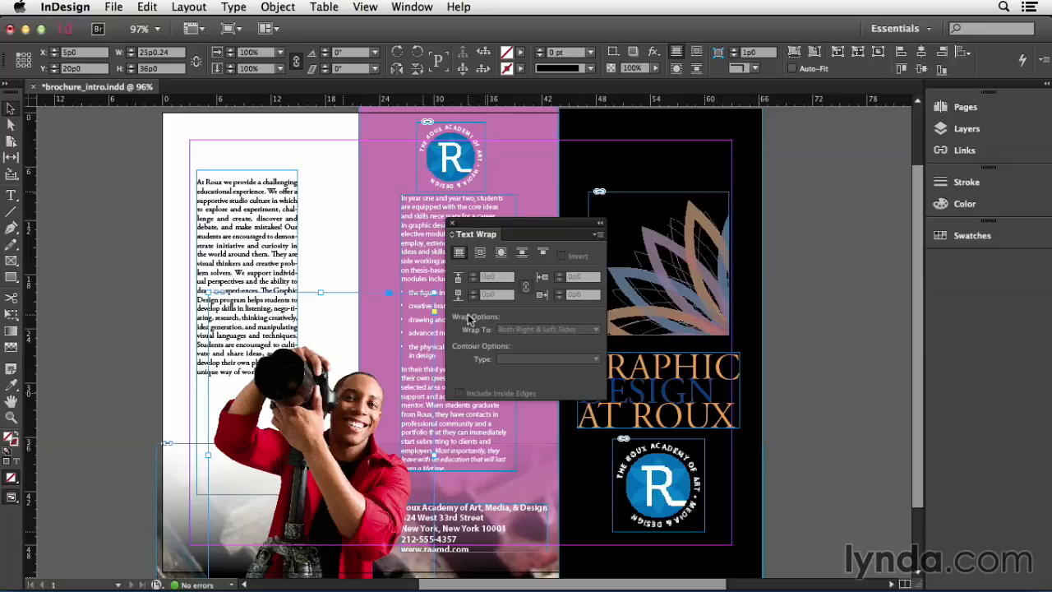
{"action": "left_click", "coordinate": [500, 260]}
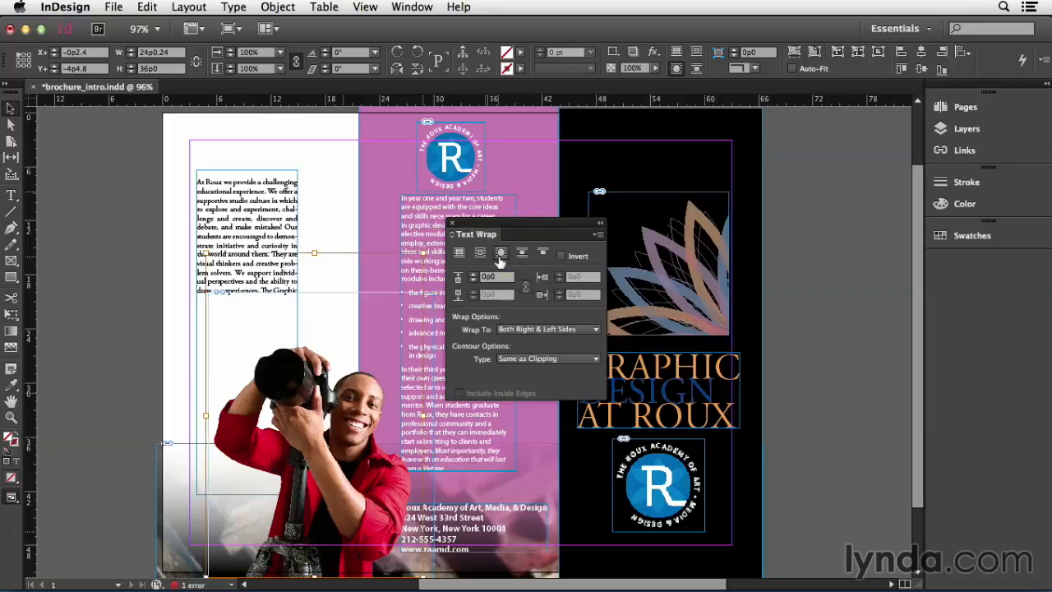
{"action": "left_click", "coordinate": [523, 360]}
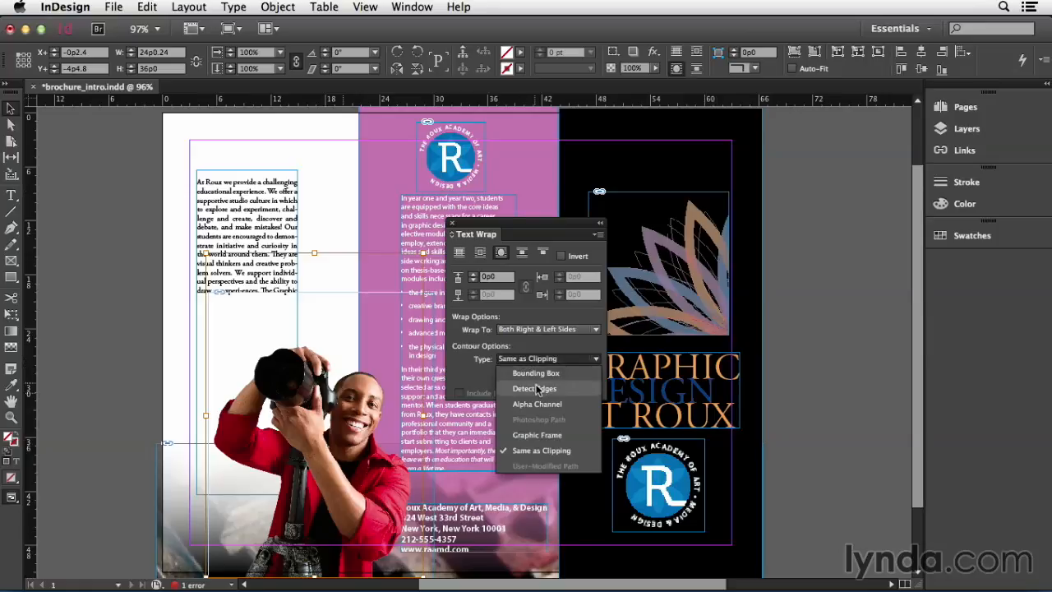
{"action": "left_click", "coordinate": [536, 388]}
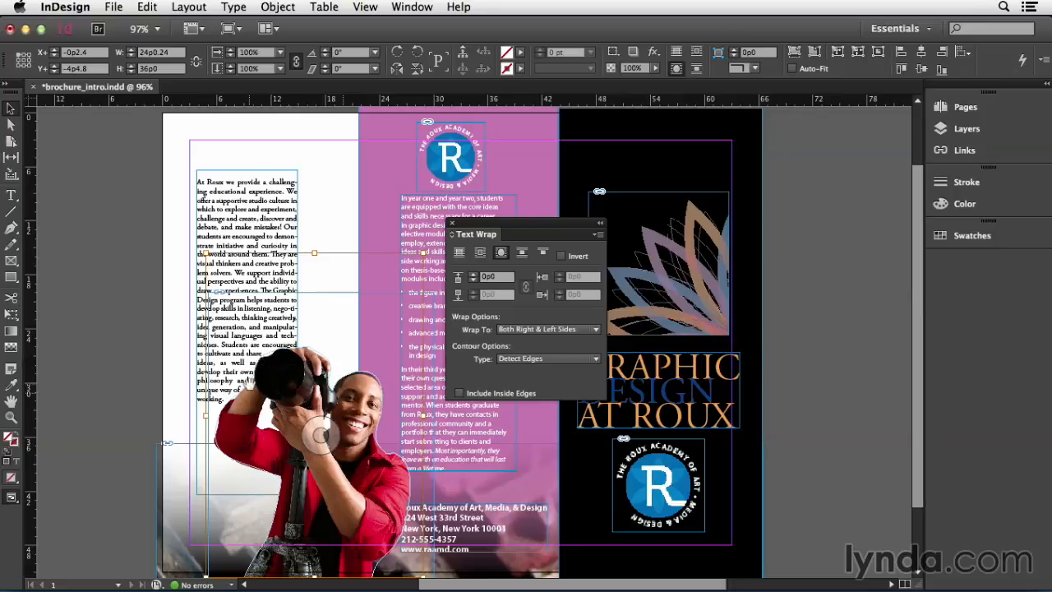
- Set the photographer image's text wrap offset to 9 pt
{"action": "left_click", "coordinate": [490, 280]}
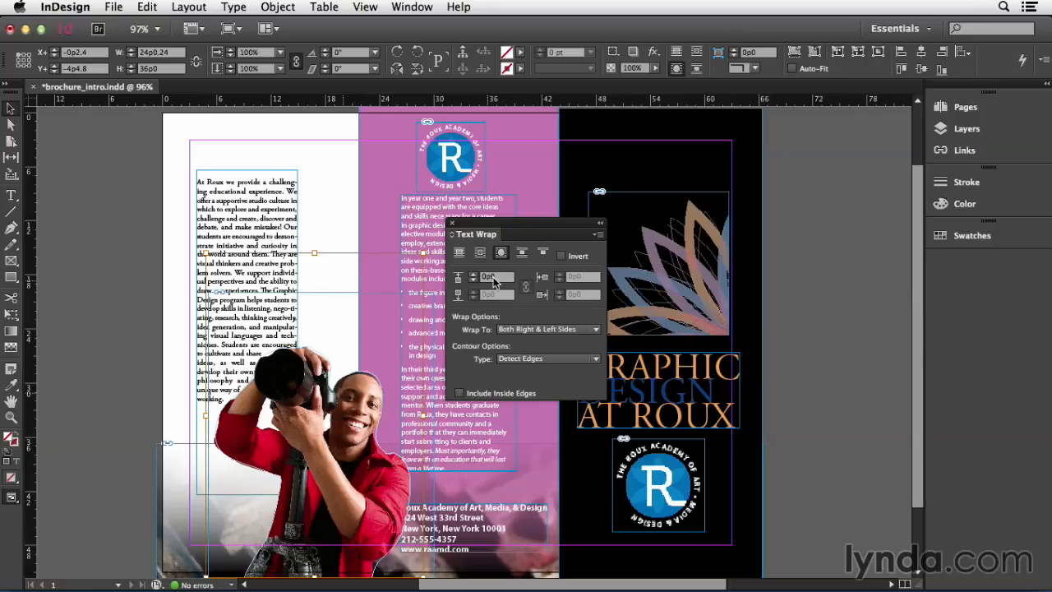
{"action": "left_click", "coordinate": [490, 278]}
{"action": "type", "text": "9 pt"}
{"action": "key", "text": "Return"}
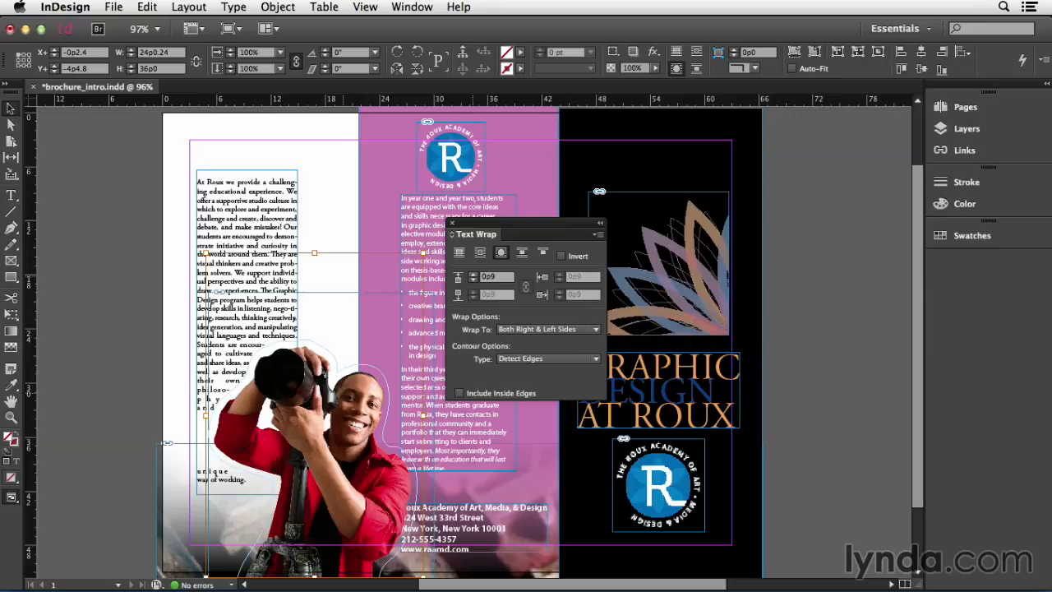
- Set the wrap offset around the photographer image to 0p4
{"action": "double_click", "coordinate": [498, 276]}
{"action": "type", "text": "0p4"}
{"action": "key", "text": "Return"}
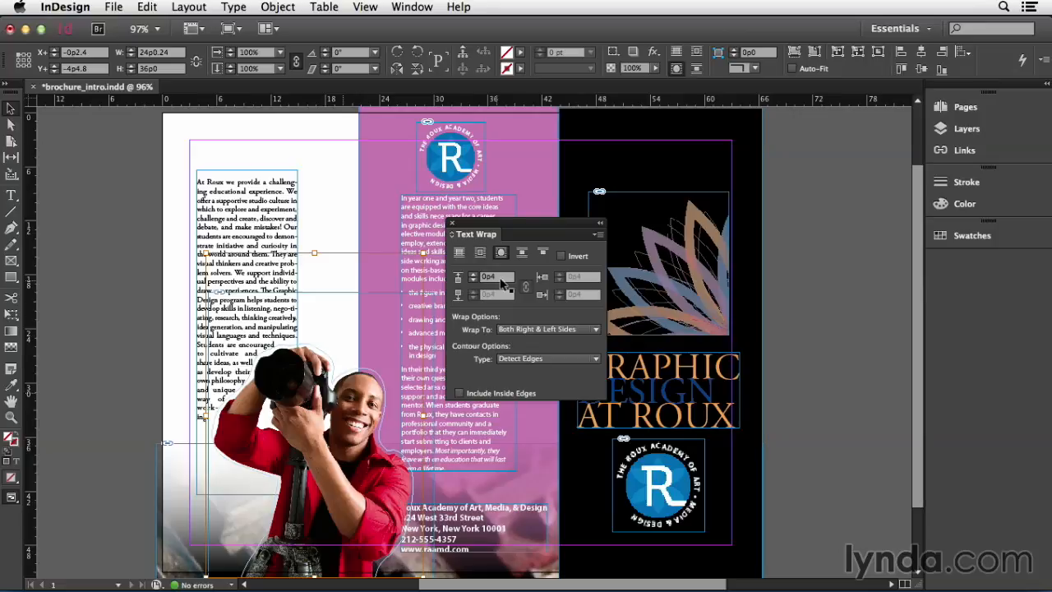
- Close the text wrap settings and fit the flower graphic proportionally inside its frame on the black panel
{"action": "left_click", "coordinate": [681, 318]}
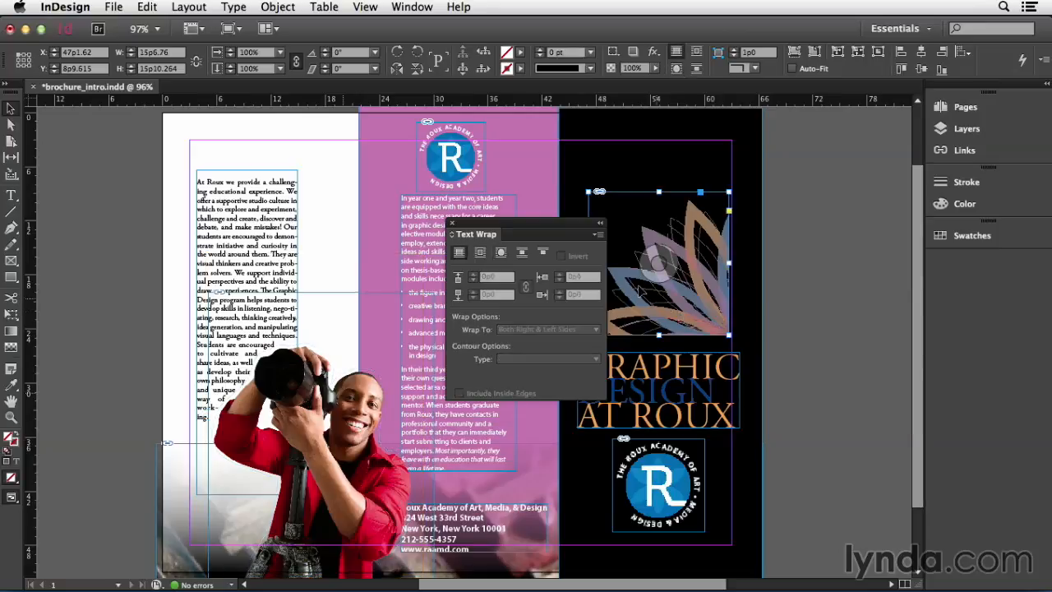
{"action": "left_click", "coordinate": [451, 225]}
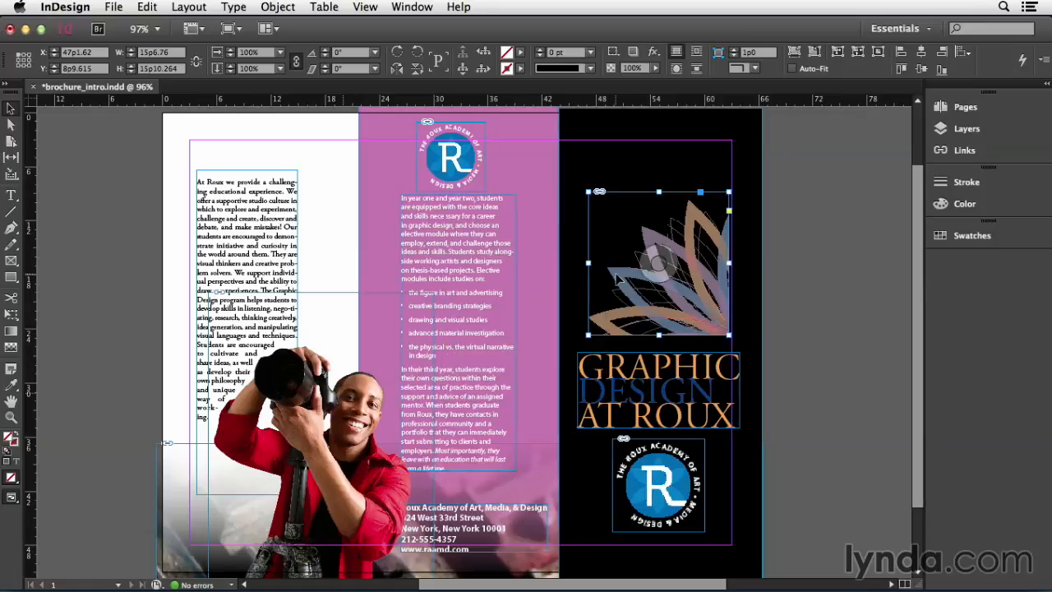
{"action": "left_click", "coordinate": [818, 54]}
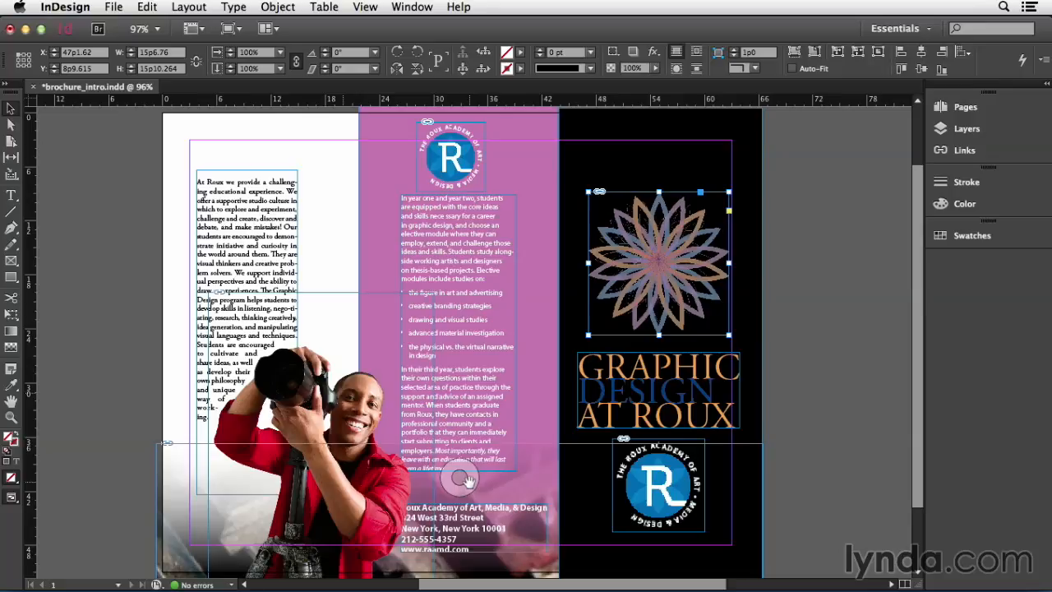
- Bring the pink panel's body text frame and the address text frame below it to the front
{"action": "left_click", "coordinate": [490, 386]}
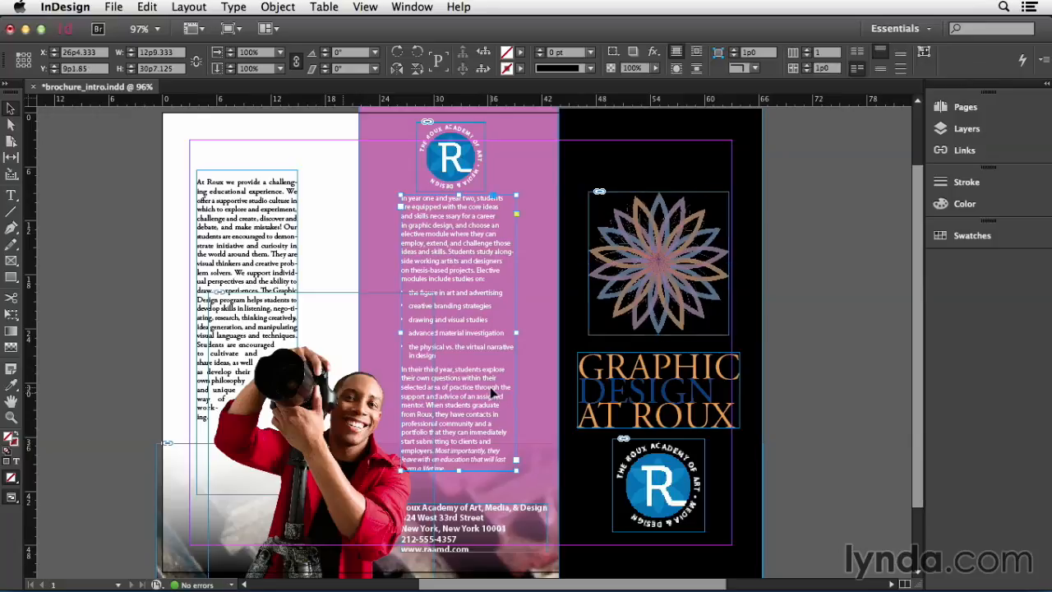
{"action": "left_click", "coordinate": [492, 525], "text": "shift"}
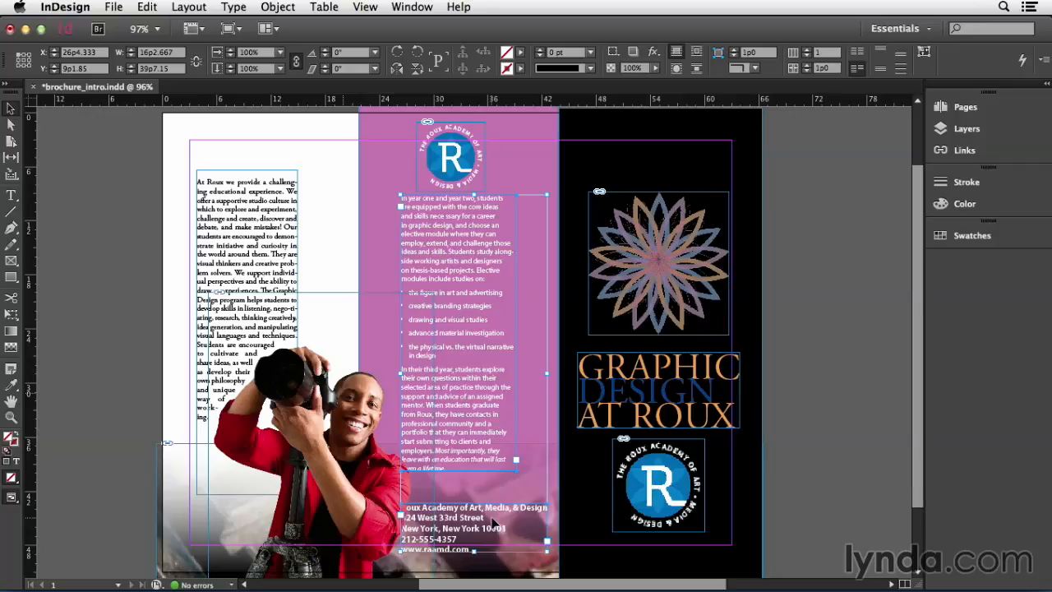
{"action": "left_click", "coordinate": [279, 6]}
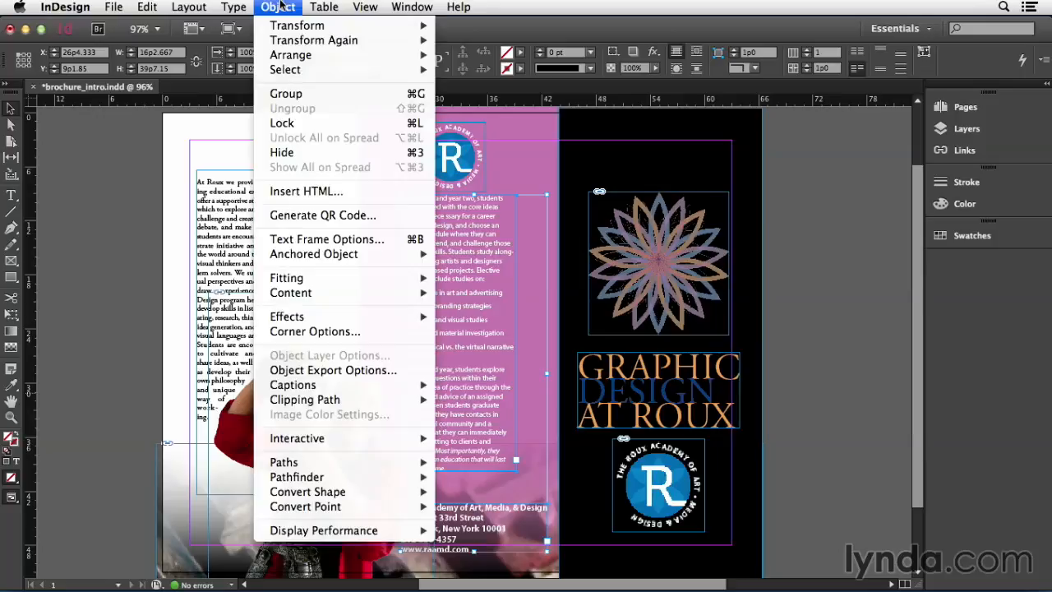
{"action": "mouse_move", "coordinate": [308, 59]}
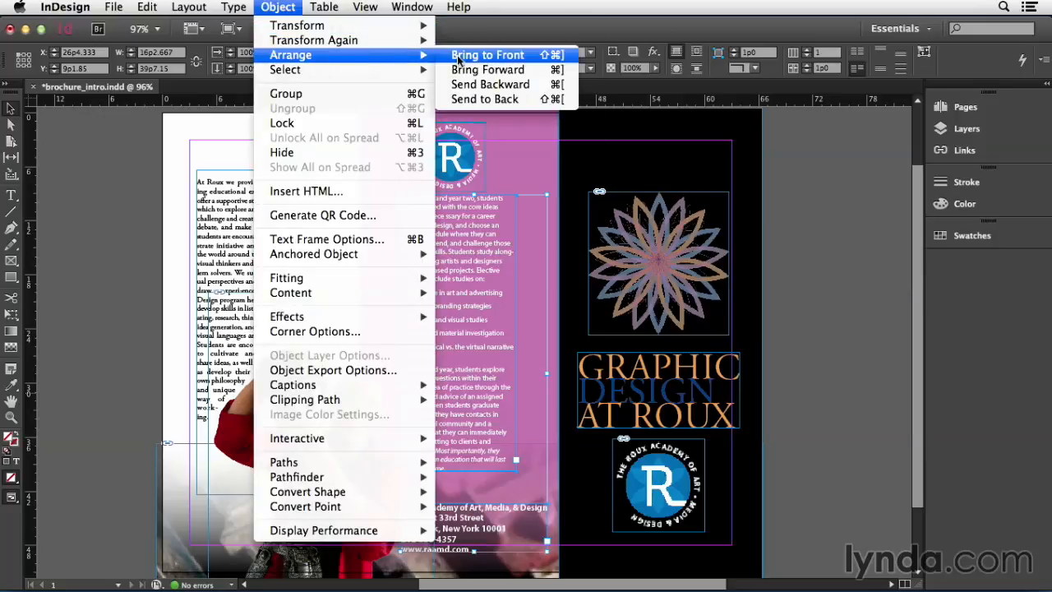
{"action": "left_click", "coordinate": [486, 55]}
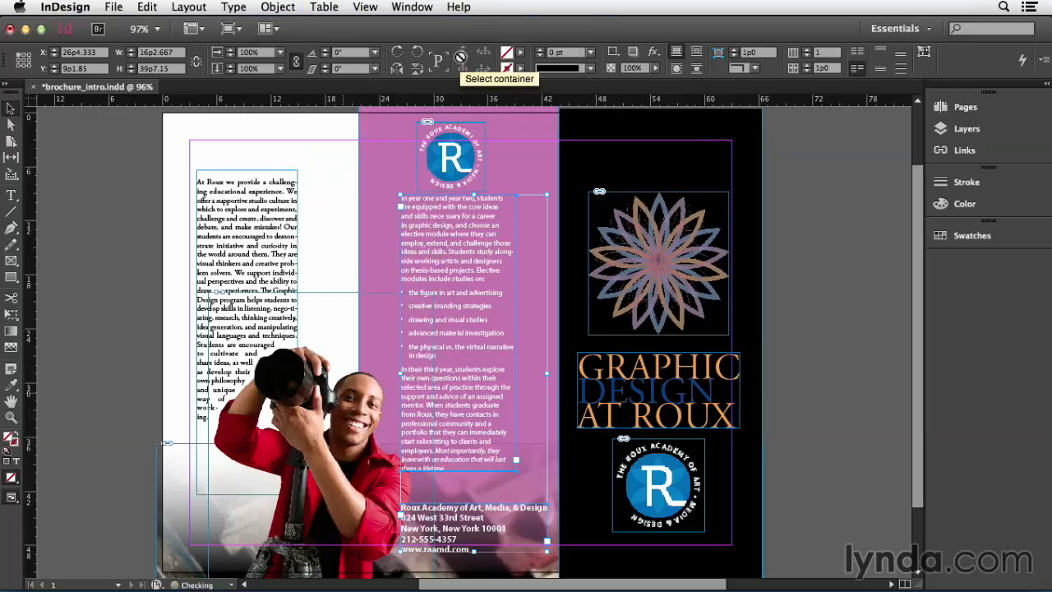